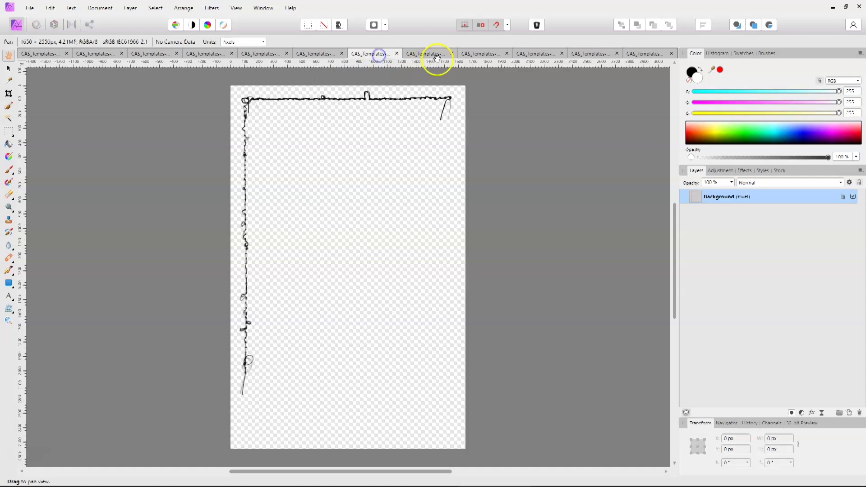
# - Look through the open stitched-edge template documents to compare their corner and side stitching designs
pyautogui.click(440, 55)
pyautogui.click(511, 57)
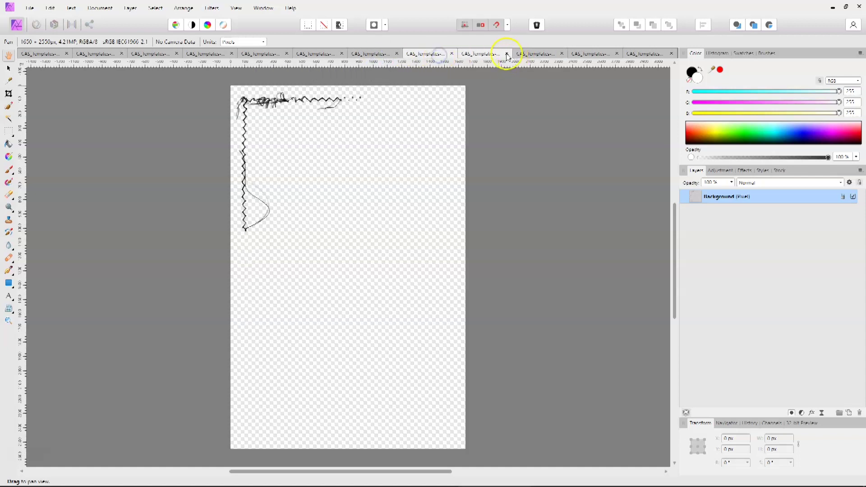
pyautogui.click(546, 58)
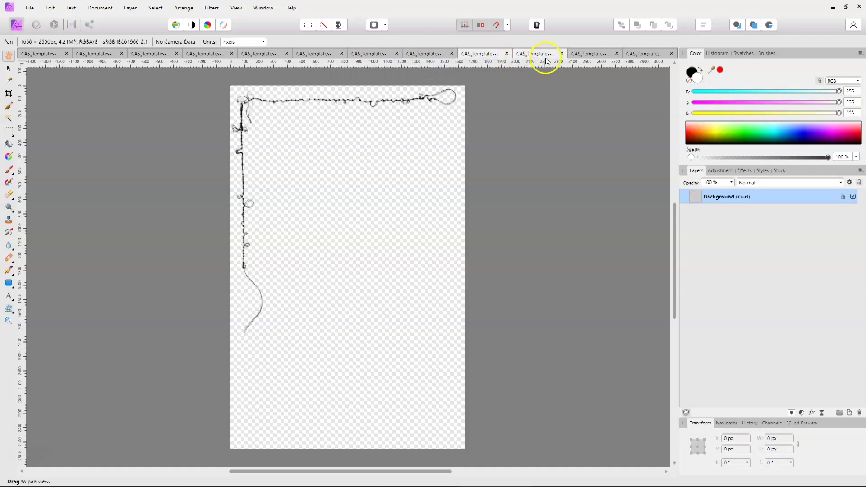
pyautogui.click(591, 56)
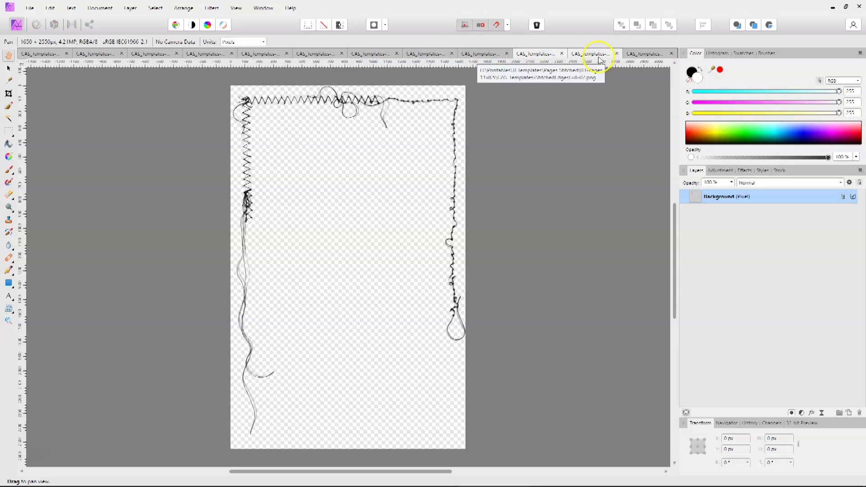
pyautogui.click(648, 57)
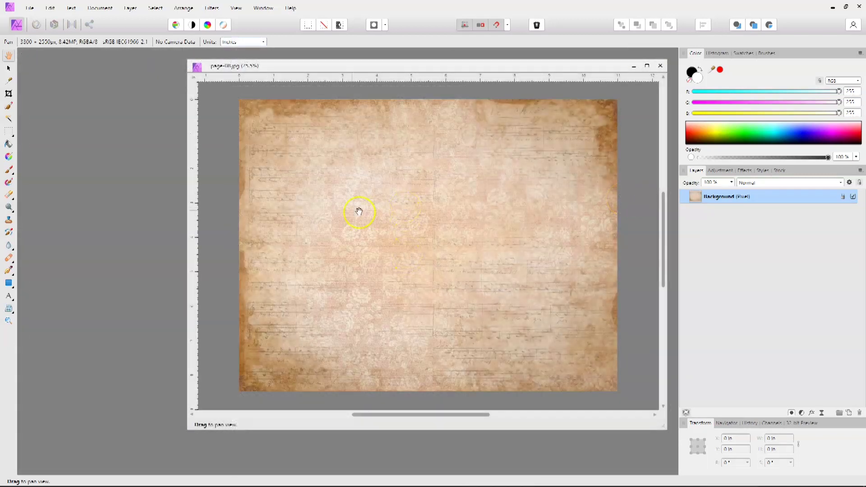
# - Unlock the Background layer of page-08.jpg and place the StitchedEdgesFull-01 border over the left half of the page
pyautogui.click(8, 68)
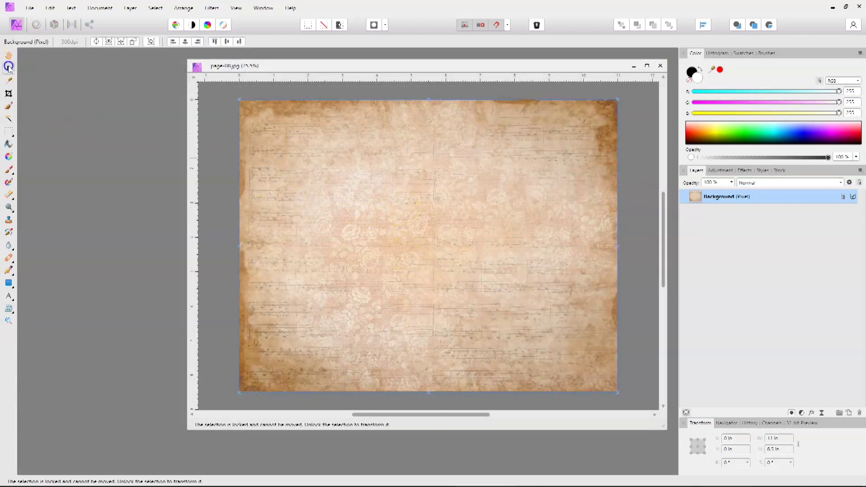
pyautogui.click(845, 198)
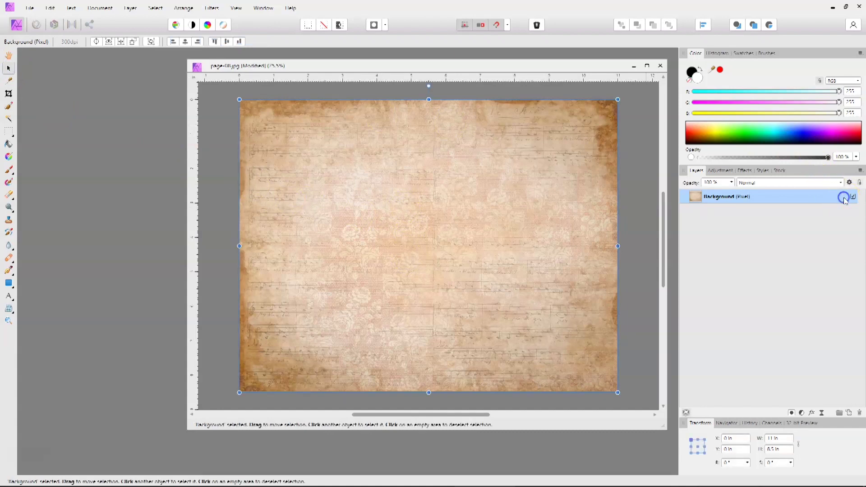
pyautogui.hotkey('ctrl', 'v')
pyautogui.moveTo(569, 354); pyautogui.dragTo(393, 246)
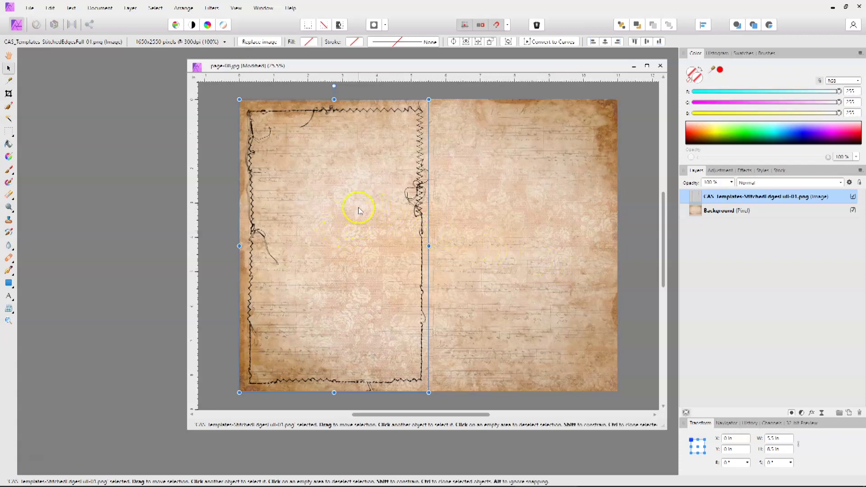
# - Duplicate the StitchedEdgesFull-01 border onto the right half of the page and flip the copy horizontally
pyautogui.moveTo(357, 208)
pyautogui.mouseDown()
pyautogui.moveTo(385, 214)
pyautogui.moveTo(541, 202)
pyautogui.mouseUp()
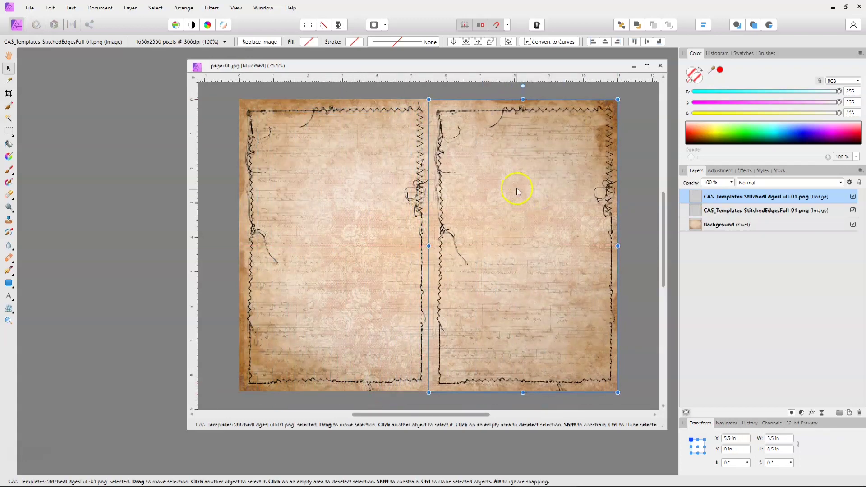
pyautogui.rightClick(499, 184)
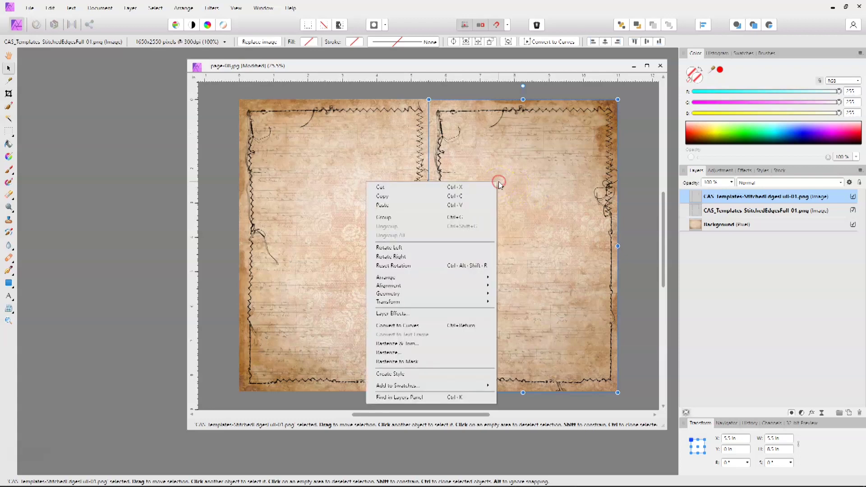
pyautogui.moveTo(450, 304)
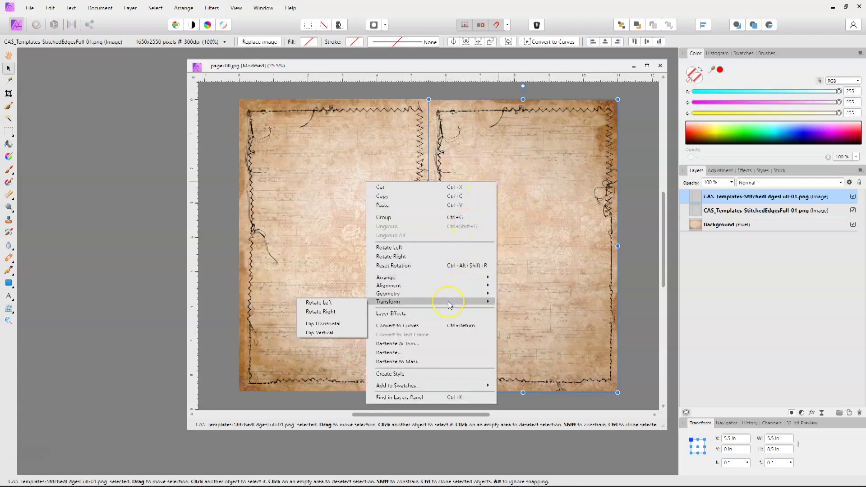
pyautogui.click(355, 323)
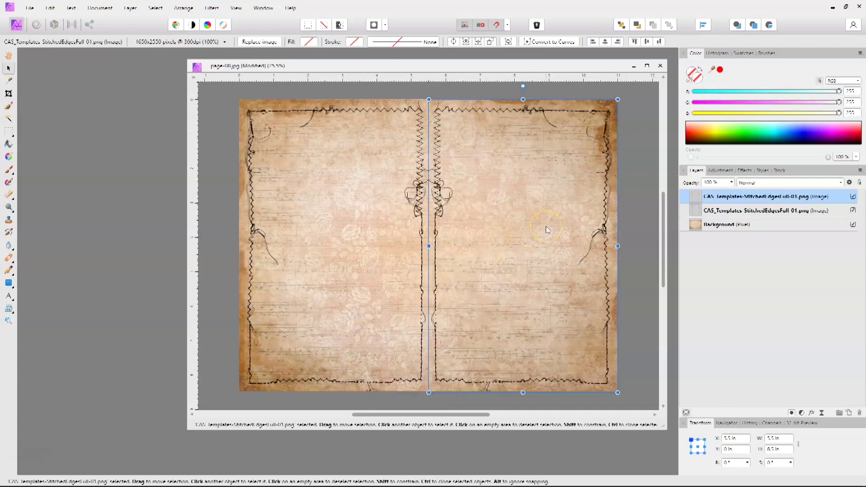
# - Rotate the right-half border copy to 180° and snap it back onto the right half of the page
pyautogui.moveTo(524, 85); pyautogui.dragTo(521, 362)
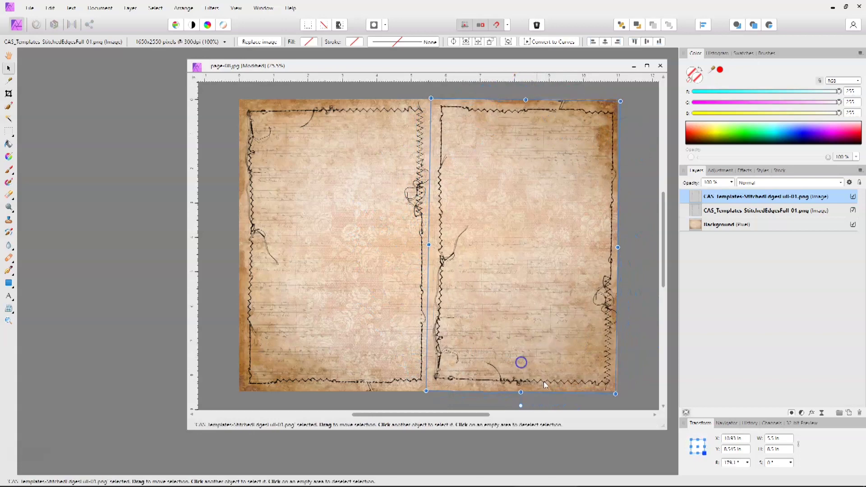
pyautogui.click(737, 467)
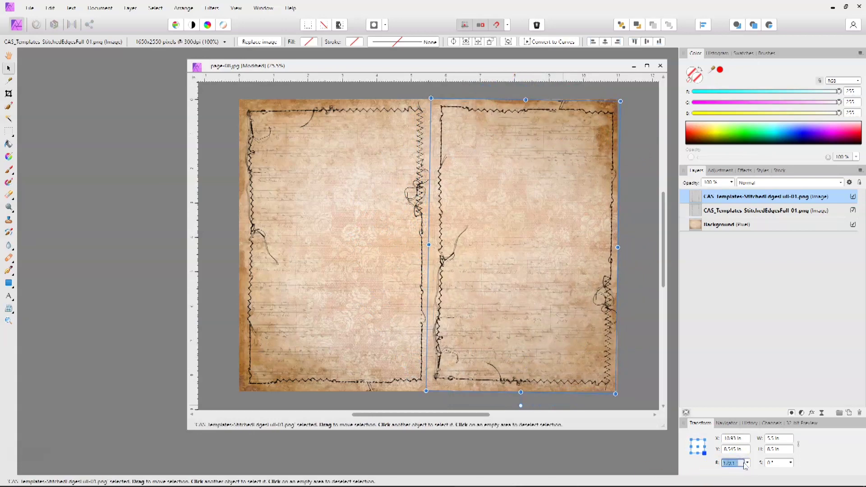
pyautogui.press('Return')
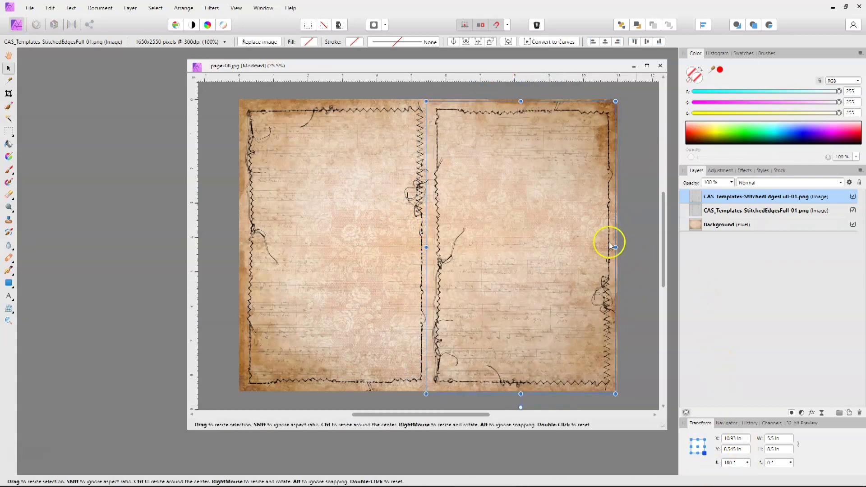
pyautogui.moveTo(579, 241); pyautogui.dragTo(580, 238)
pyautogui.click(584, 309)
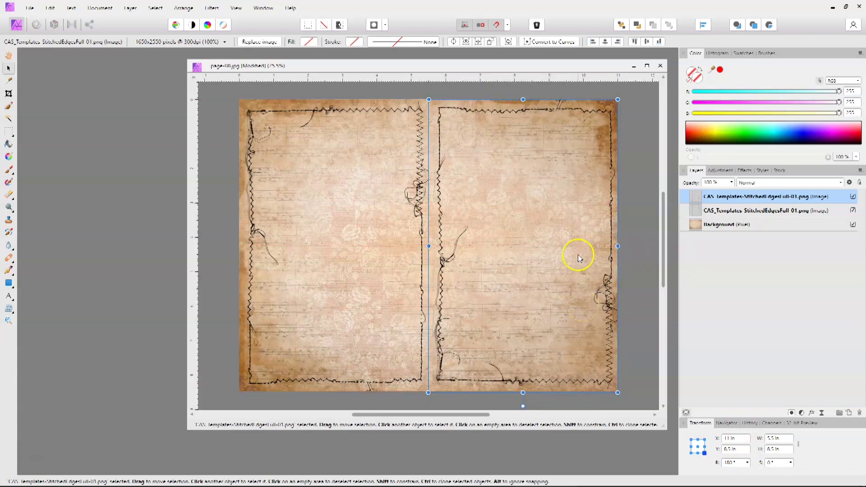
# - Hide the right-half border copy and fit StitchedEdgesFull-02 in its place, rotated to 180°
pyautogui.click(854, 197)
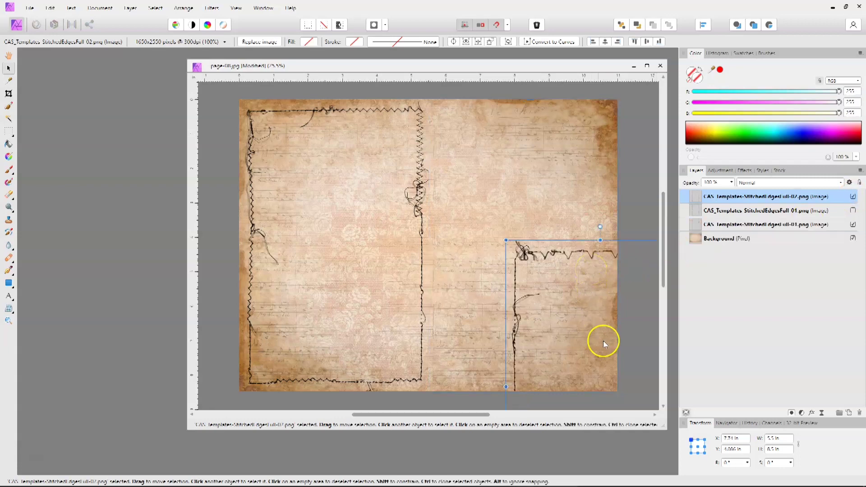
pyautogui.moveTo(604, 340); pyautogui.dragTo(527, 199)
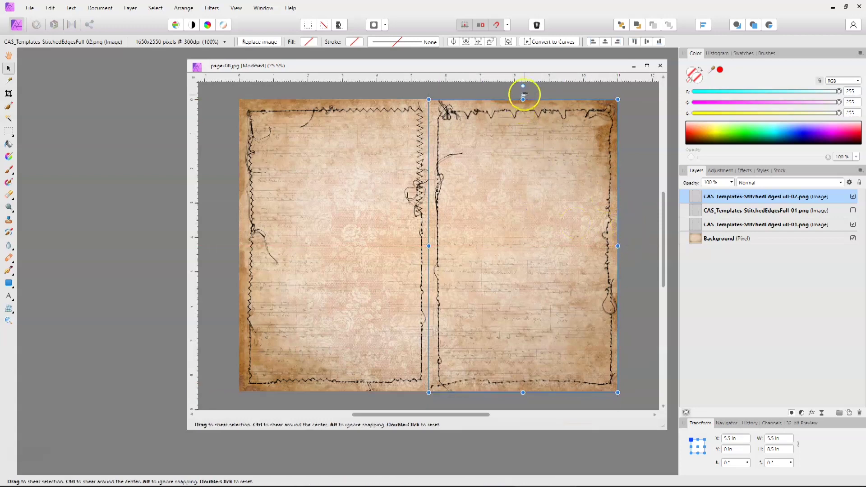
pyautogui.moveTo(520, 85); pyautogui.dragTo(522, 399)
pyautogui.click(733, 464)
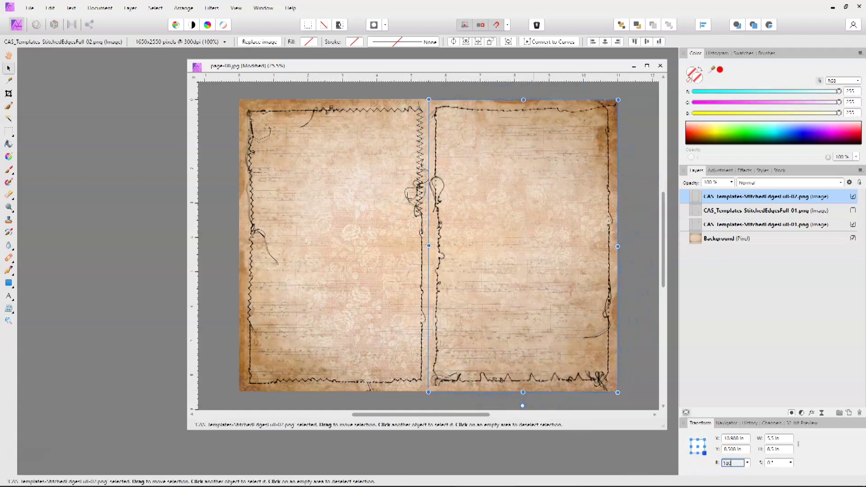
pyautogui.click(574, 264)
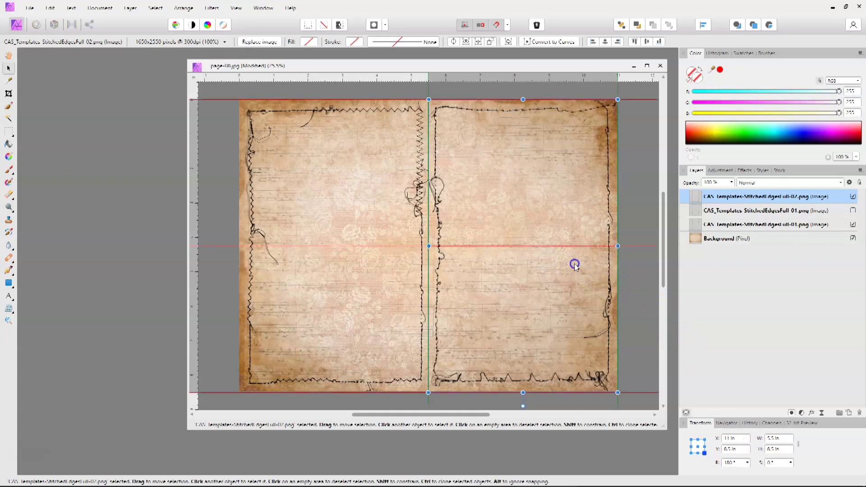
# - Hide StitchedEdgesFull-02 and place the StitchedEdgesCorner-02 stitching over the right half of the page
pyautogui.click(853, 196)
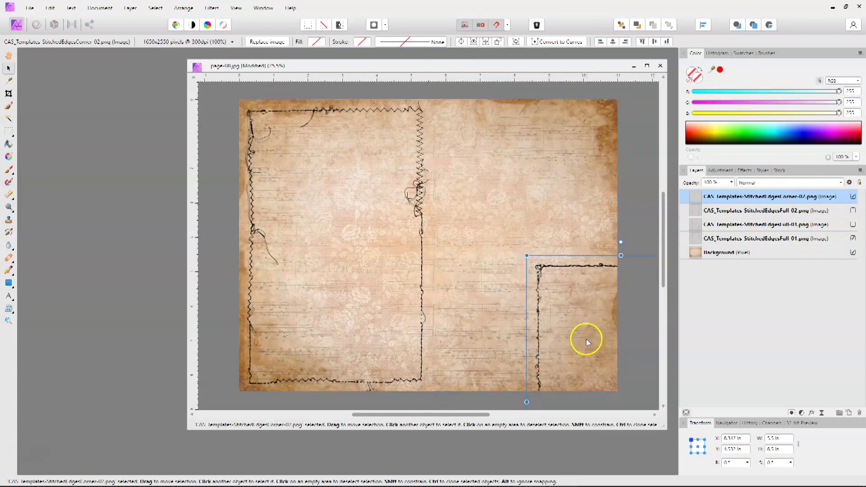
pyautogui.moveTo(592, 347); pyautogui.dragTo(496, 193)
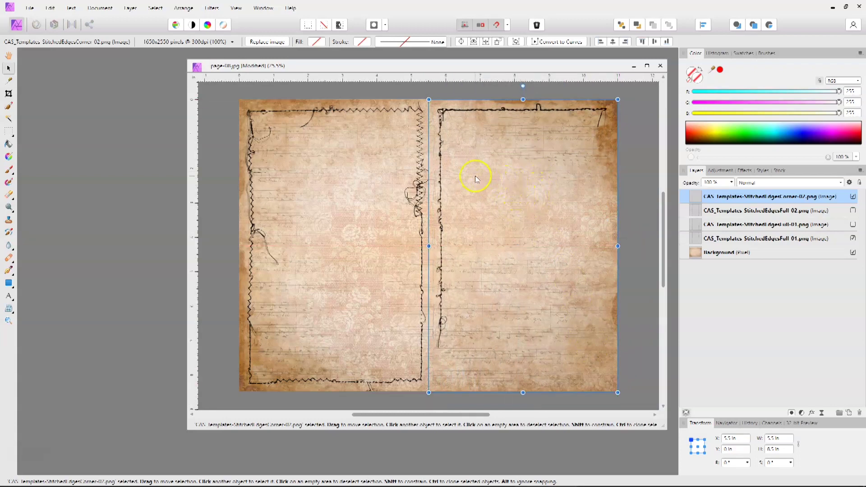
# - Duplicate StitchedEdgesCorner-02, rotate the copy to 180°, and snap it to the right half to complete the frame
pyautogui.moveTo(477, 178); pyautogui.dragTo(486, 189)
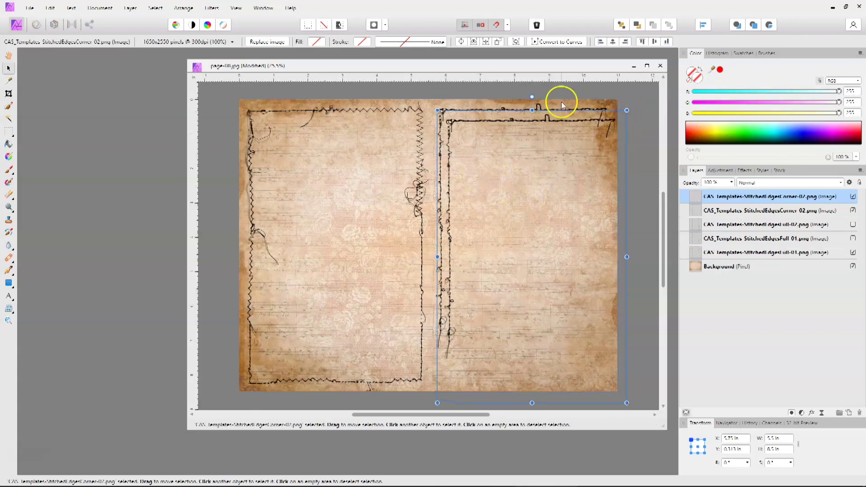
pyautogui.moveTo(533, 97); pyautogui.dragTo(531, 363)
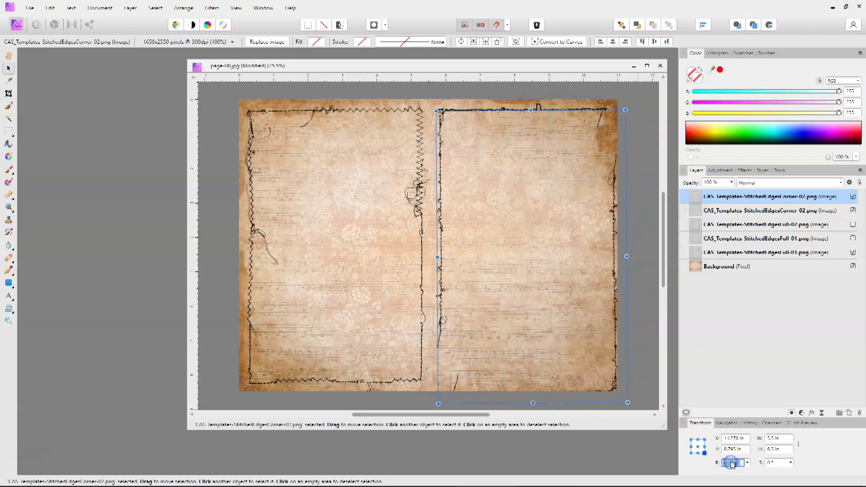
pyautogui.press('Return')
pyautogui.moveTo(573, 323); pyautogui.dragTo(571, 319)
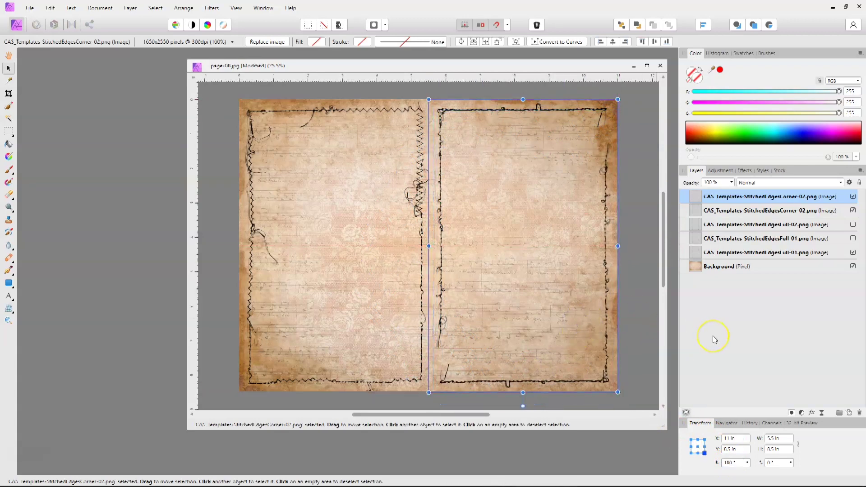
pyautogui.click(582, 334)
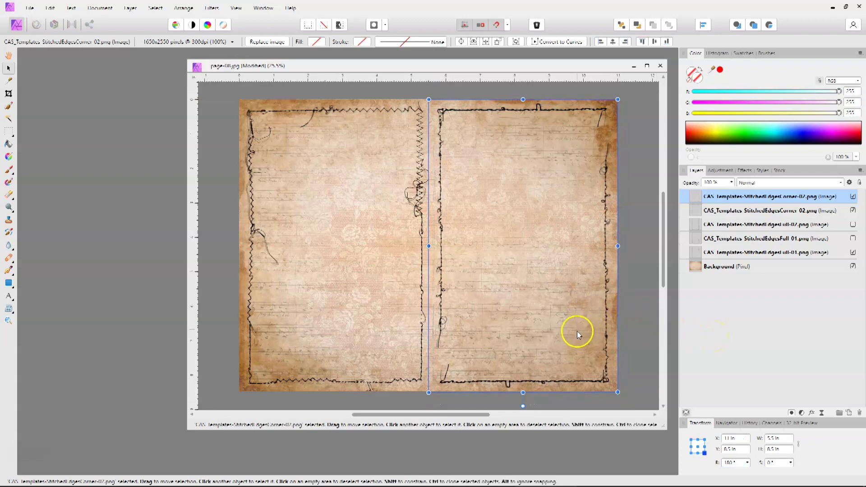
# - Hide the rotated corner copy and fit StitchedEdgesCorner-04 over the right half, rotated to 180°
pyautogui.moveTo(854, 199); pyautogui.dragTo(473, 137)
pyautogui.moveTo(623, 400); pyautogui.dragTo(487, 182)
pyautogui.click(772, 449)
pyautogui.click(731, 462)
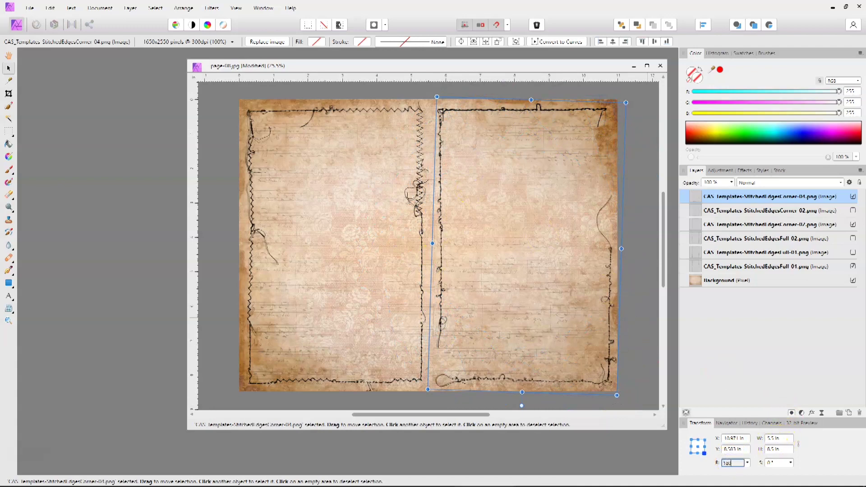
pyautogui.write('180')
pyautogui.press('Return')
pyautogui.moveTo(571, 309); pyautogui.dragTo(571, 308)
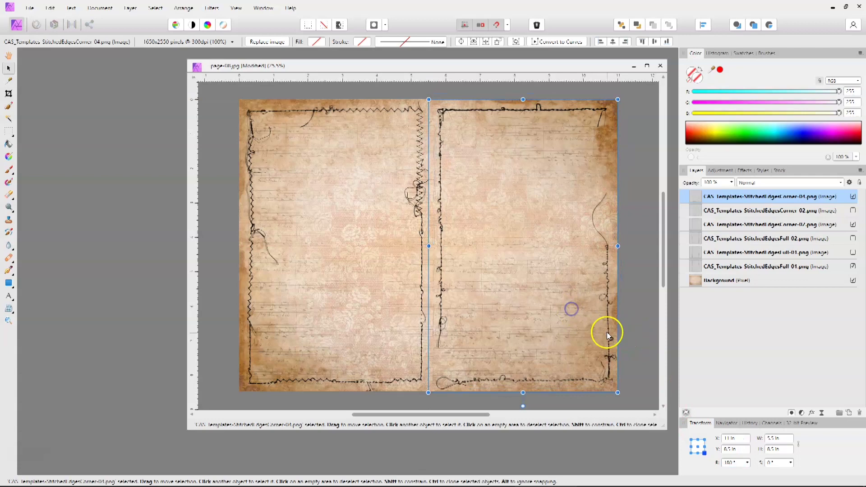
# - Hide StitchedEdgesCorner-04 and fit StitchedEdgesTopSides-02 over the right half, rotated to 180°
pyautogui.click(853, 197)
pyautogui.moveTo(513, 286); pyautogui.dragTo(446, 114)
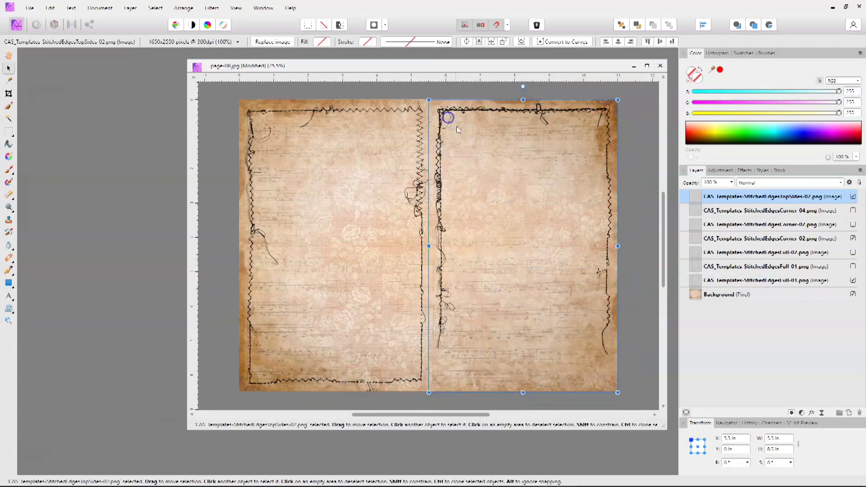
pyautogui.moveTo(620, 396); pyautogui.dragTo(480, 183)
pyautogui.click(733, 462)
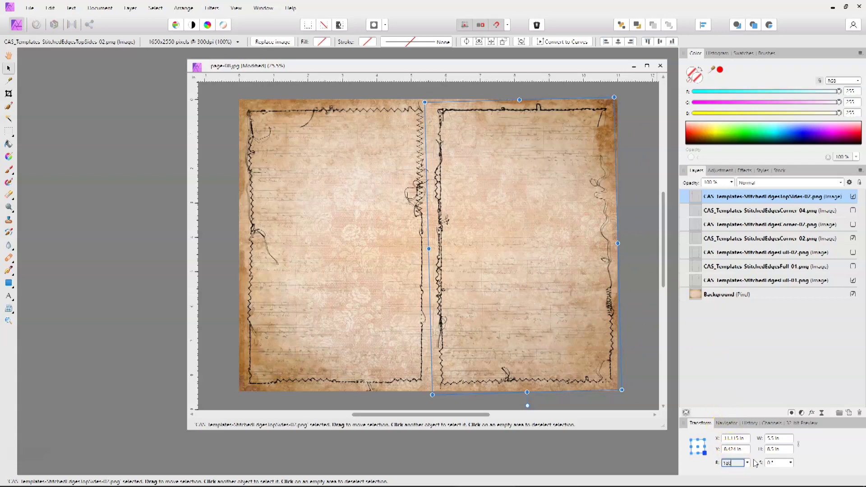
pyautogui.write('180')
pyautogui.press('Return')
pyautogui.moveTo(535, 315); pyautogui.dragTo(530, 313)
# - Paste the 11x8.5.png overlay, fit it to the full page, and move its layer directly above Background
pyautogui.hotkey('ctrl', 'v')
pyautogui.moveTo(573, 353); pyautogui.dragTo(444, 227)
pyautogui.moveTo(698, 198); pyautogui.dragTo(698, 312)
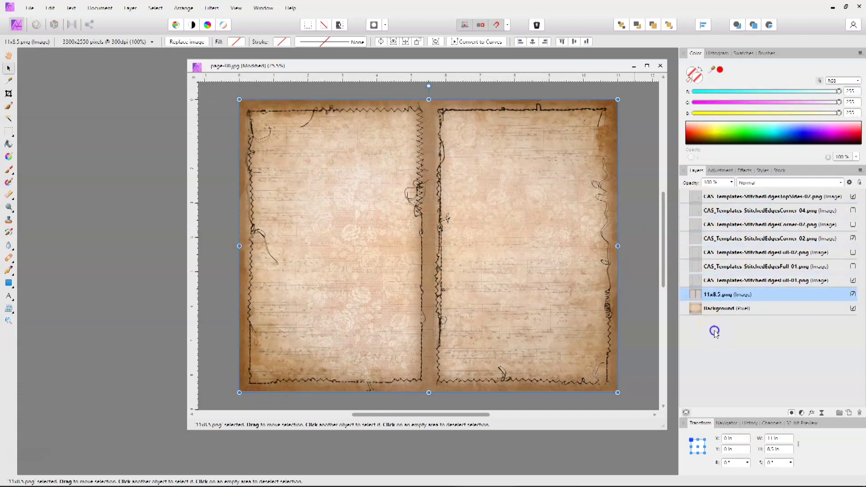
# - Replace the visible 11x8.5.png overlay with JunkJournalPage-01 fitted to the full page, layered beneath all the stitched borders
pyautogui.hotkey('ctrl', 'v')
pyautogui.moveTo(561, 329); pyautogui.dragTo(376, 198)
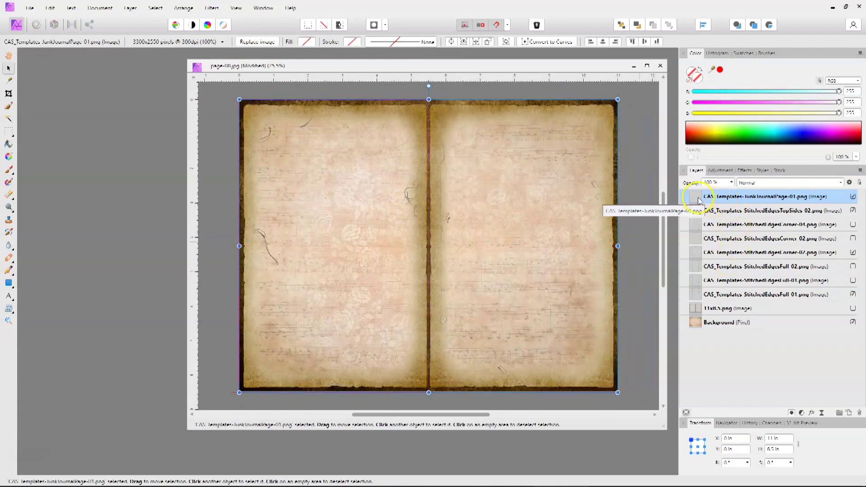
pyautogui.moveTo(695, 197); pyautogui.dragTo(696, 302)
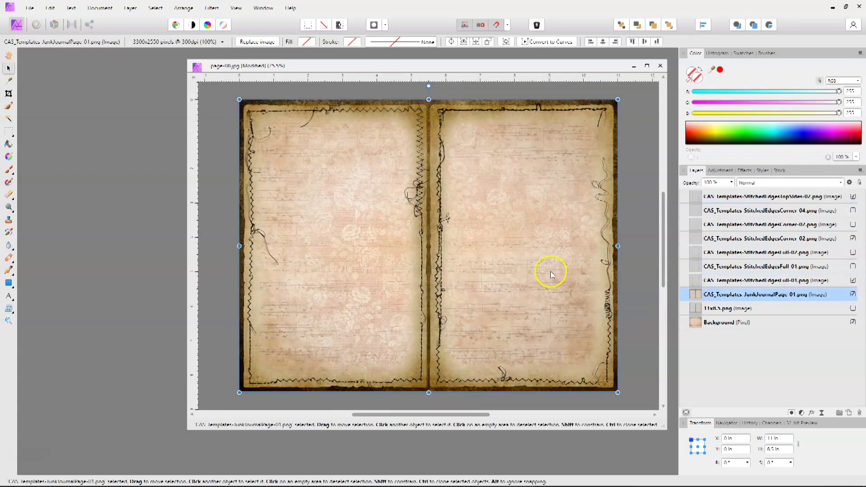
# - Shrink the left StitchedEdgesFull-01 border from all four sides to about 5.23 × 8.24 in, inside the dark page edge
pyautogui.click(736, 281)
pyautogui.moveTo(334, 99); pyautogui.dragTo(335, 104)
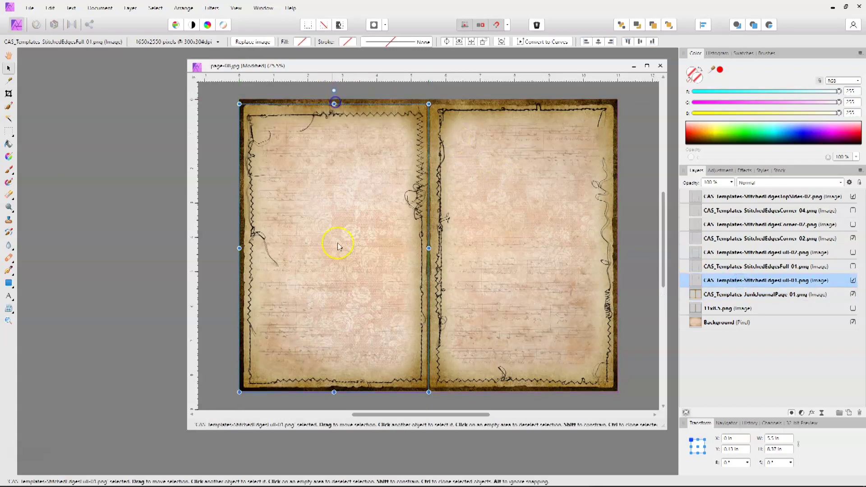
pyautogui.moveTo(334, 392); pyautogui.dragTo(334, 388)
pyautogui.moveTo(429, 246); pyautogui.dragTo(424, 247)
pyautogui.moveTo(239, 245); pyautogui.dragTo(244, 246)
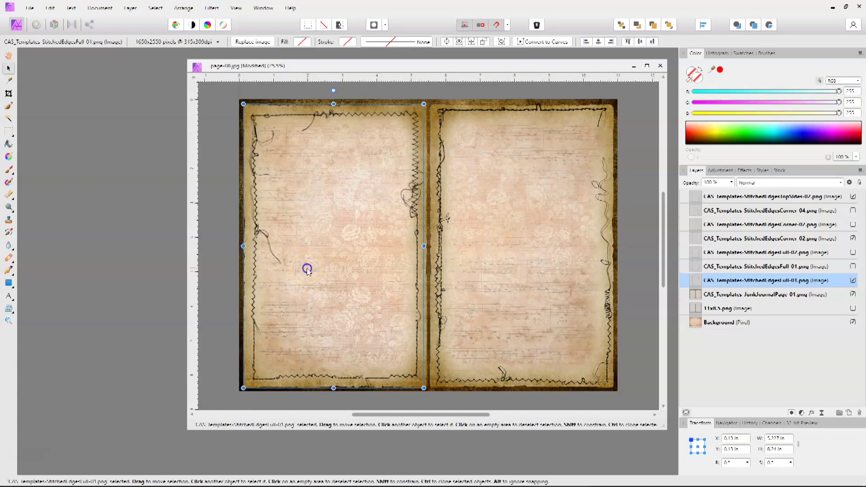
# - Hide JunkJournalPage-01 and add JunkJournalPage-02 aligned to the full page, layered beneath all the stitched borders
pyautogui.click(537, 299)
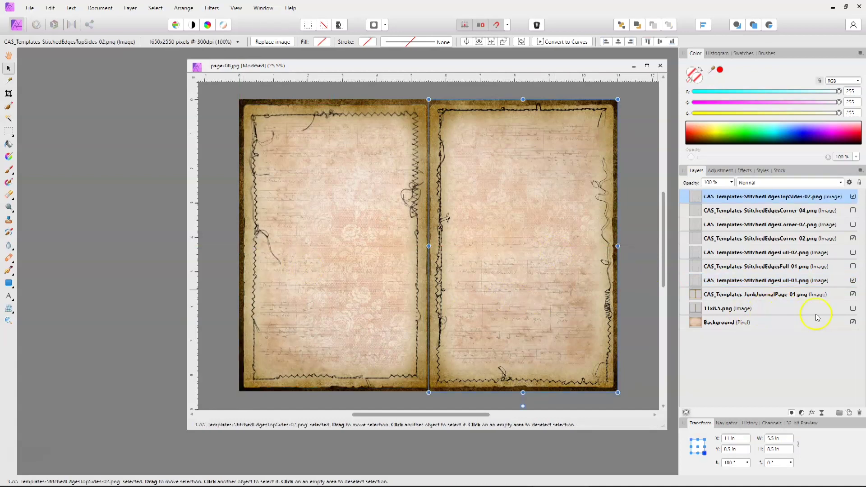
pyautogui.click(854, 294)
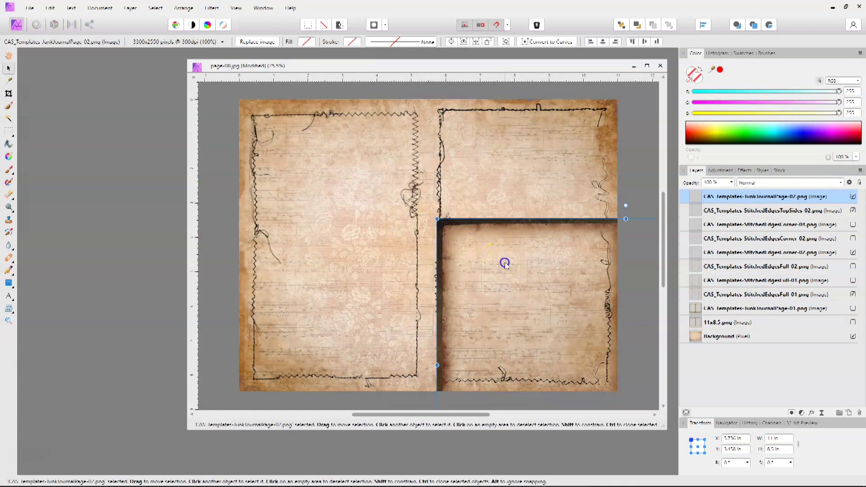
pyautogui.moveTo(540, 308); pyautogui.dragTo(344, 193)
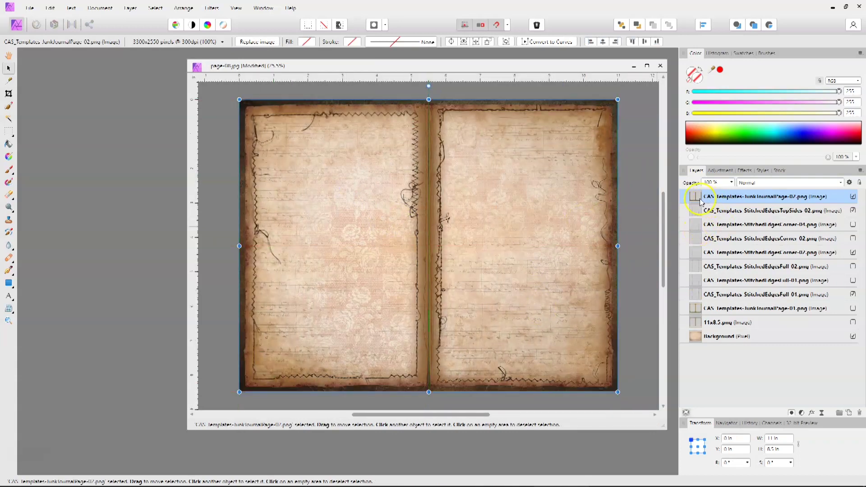
pyautogui.moveTo(699, 222); pyautogui.dragTo(693, 300)
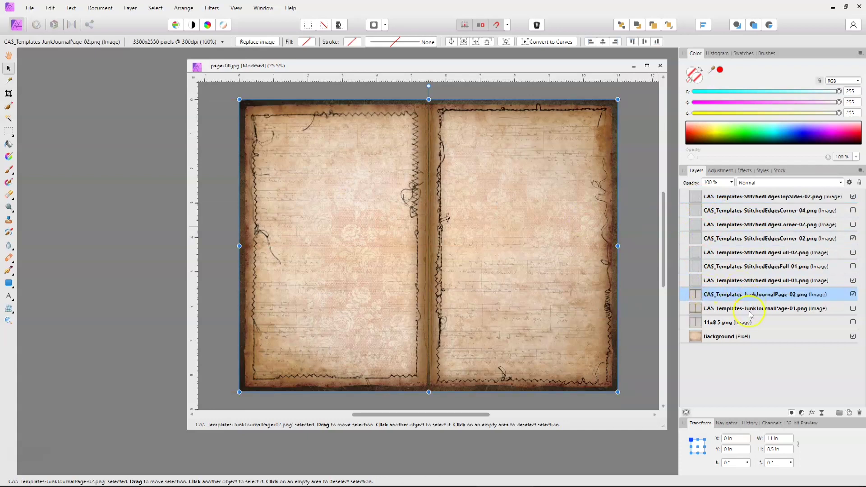
# - Shift the right half's visible StitchedEdgesCorner-02 and StitchedEdgesTopSides-02 borders inside the dark page edge and narrow both to about 5.25 in wide
pyautogui.click(788, 239)
pyautogui.moveTo(547, 184); pyautogui.dragTo(533, 193)
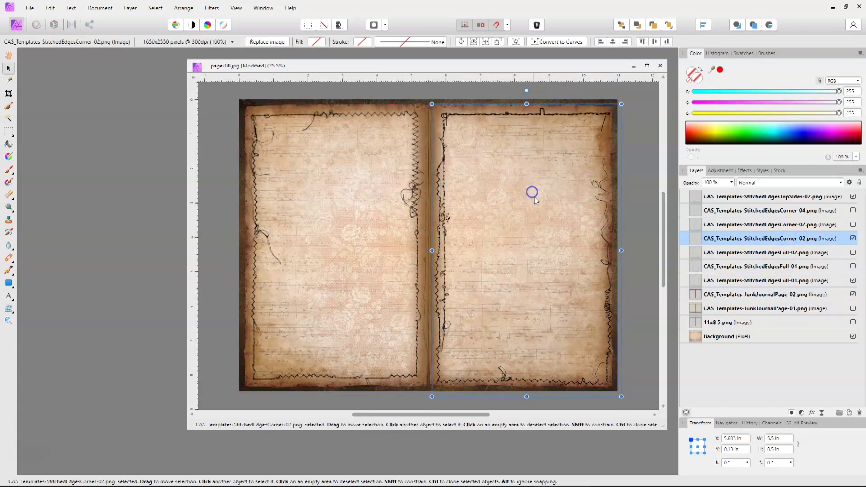
pyautogui.click(785, 197)
pyautogui.moveTo(603, 310); pyautogui.dragTo(573, 318)
pyautogui.moveTo(428, 242); pyautogui.dragTo(431, 241)
pyautogui.moveTo(618, 241); pyautogui.dragTo(614, 246)
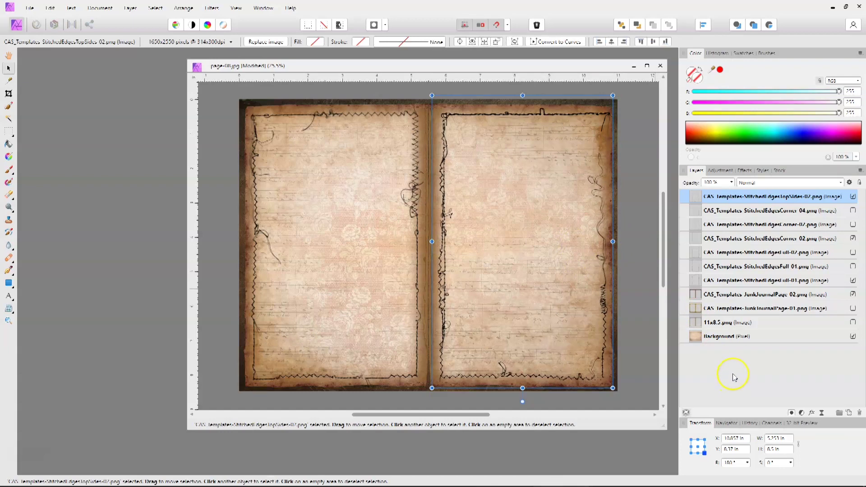
pyautogui.click(820, 239)
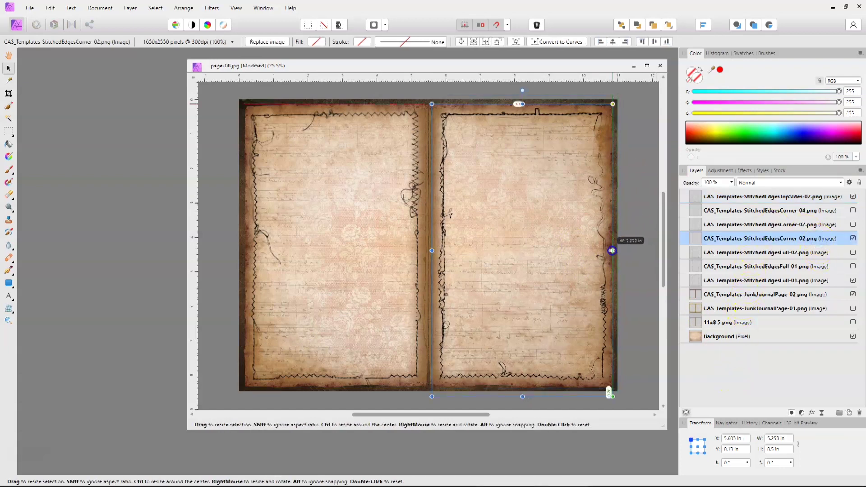
# - Add page-03.jpg aligned to the full page directly above Background, and page-02.jpg aligned likewise directly above page-03.jpg, beneath the overlays
pyautogui.hotkey('ctrl', 'v')
pyautogui.moveTo(522, 267); pyautogui.dragTo(496, 252)
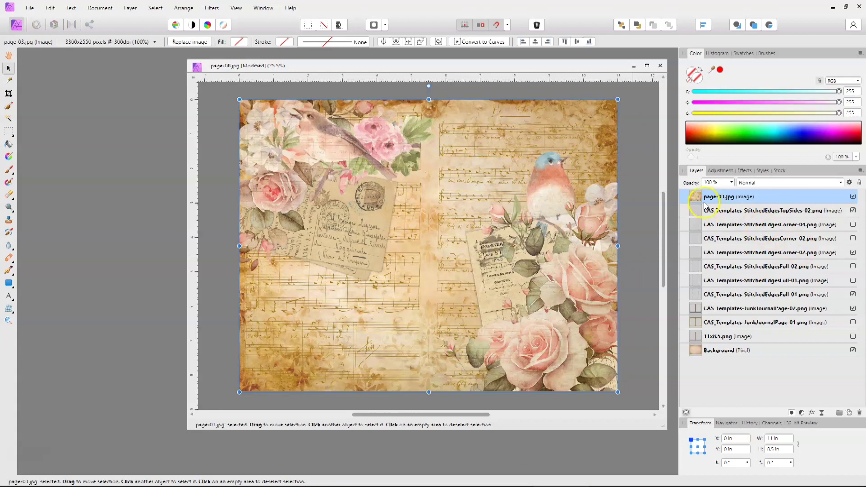
pyautogui.moveTo(693, 318); pyautogui.dragTo(687, 345)
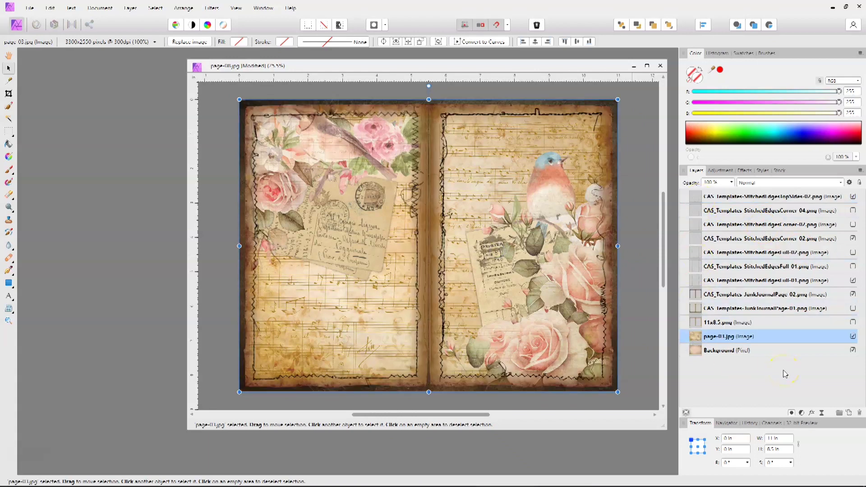
pyautogui.moveTo(785, 373); pyautogui.dragTo(430, 253)
pyautogui.moveTo(694, 296); pyautogui.dragTo(694, 341)
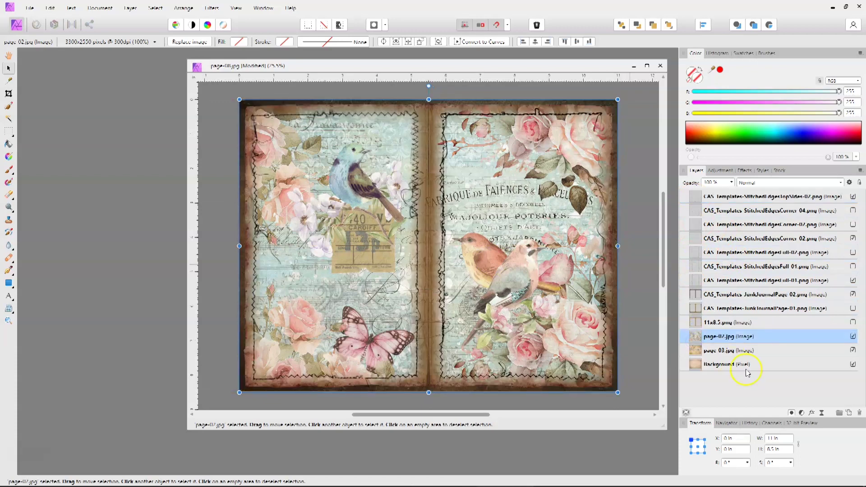